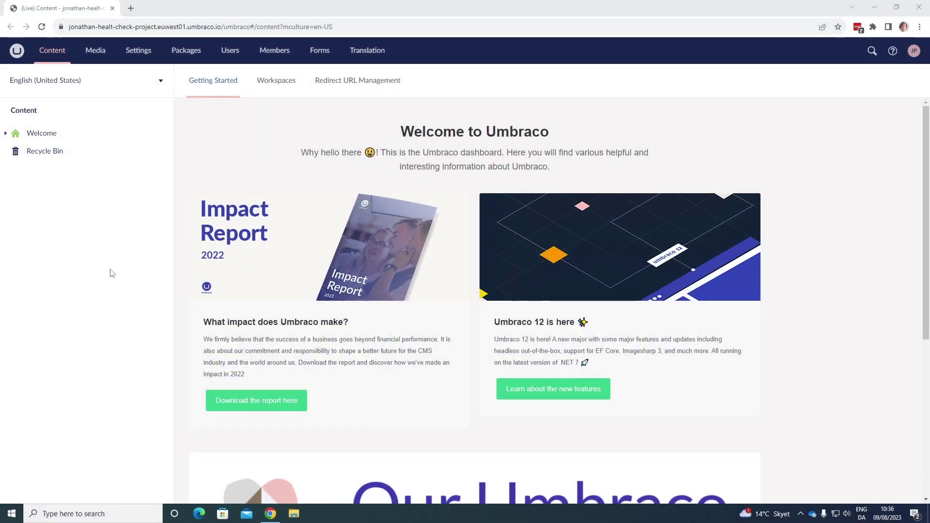
# Open the Health Check dashboard under Umbraco's Settings section
pyautogui.click(138, 51)
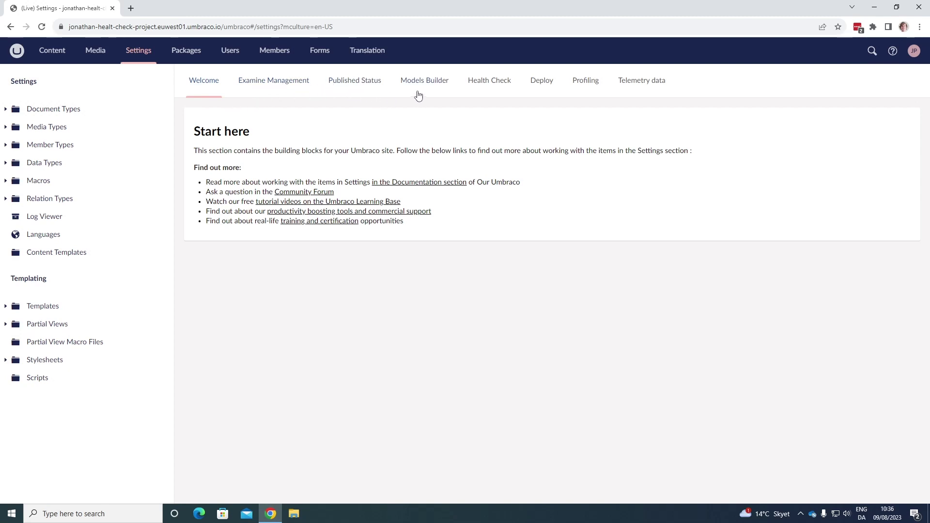
pyautogui.click(491, 83)
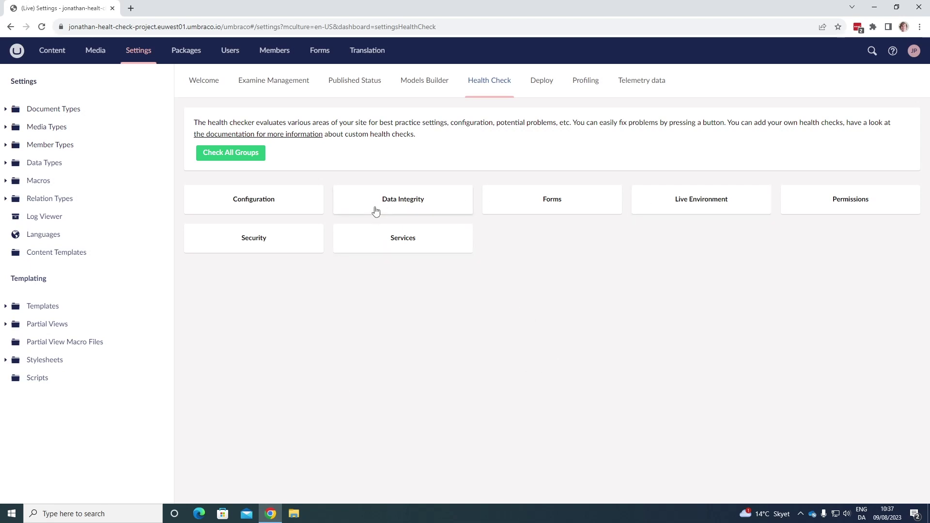
# Run the Data Integrity checks, both passing, and return to the overview
pyautogui.click(403, 199)
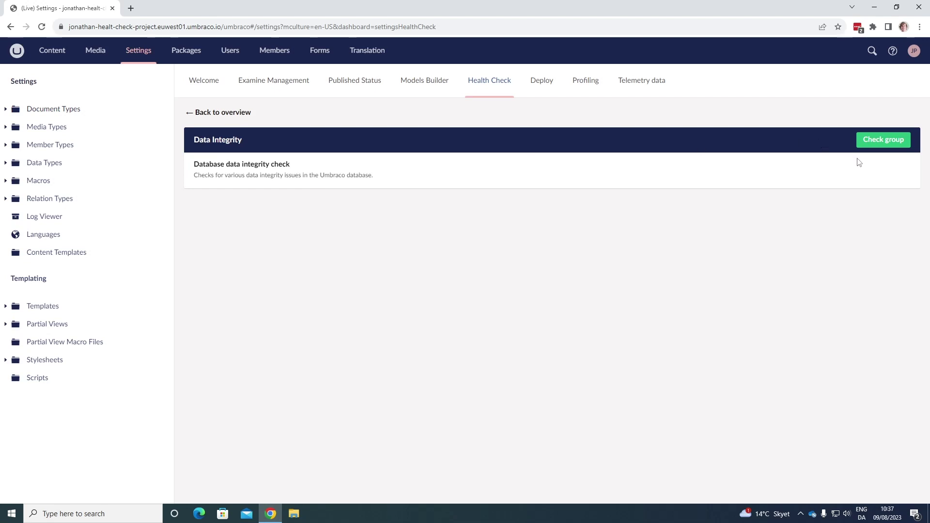
pyautogui.click(891, 143)
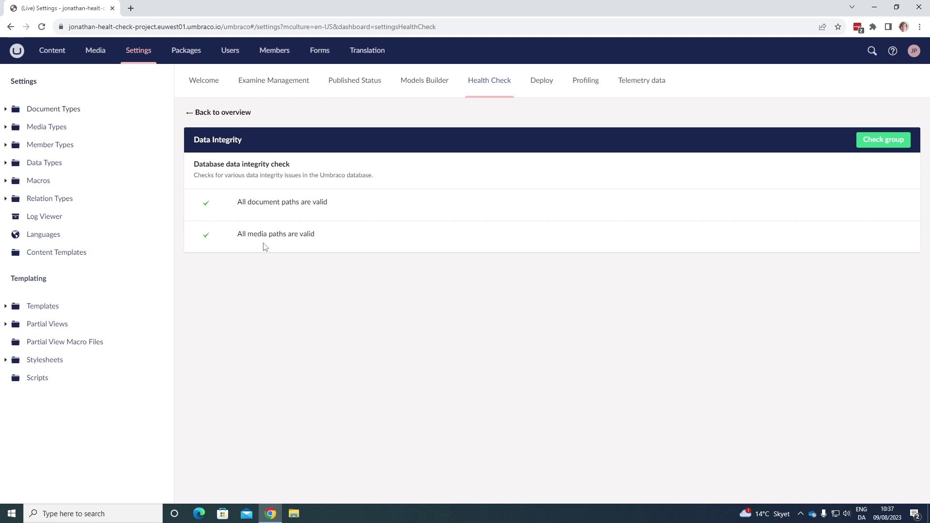
pyautogui.click(222, 113)
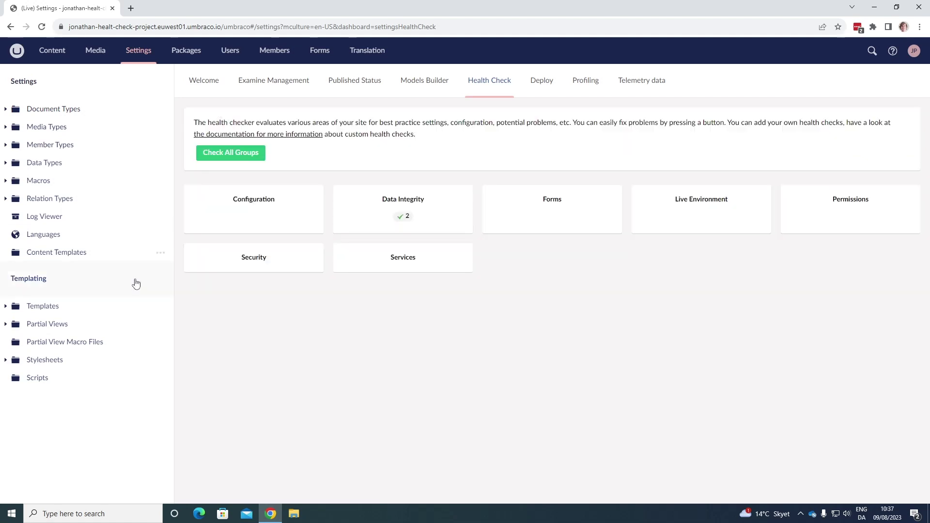
# Run the Forms database integrity checks, all 24 passing, and return to the overview
pyautogui.click(529, 221)
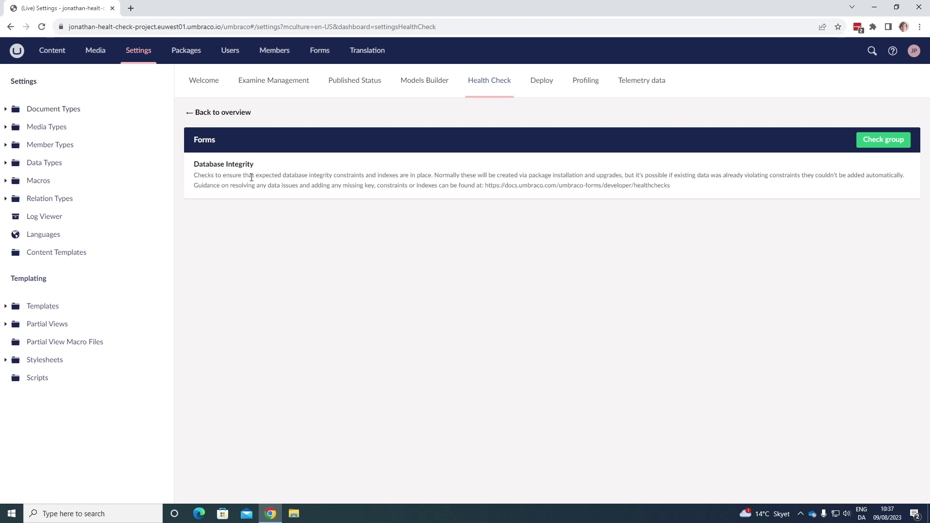
pyautogui.click(883, 139)
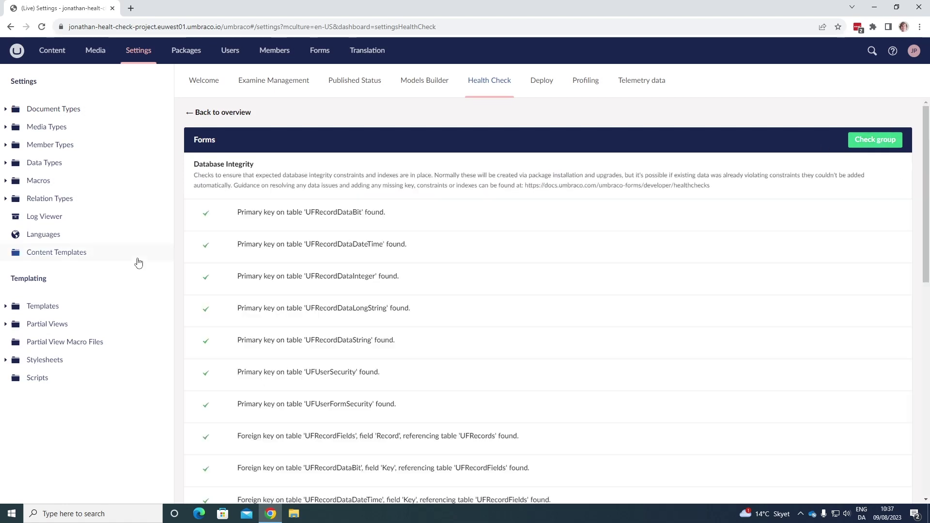
pyautogui.scroll(-3, 502, 291)
pyautogui.scroll(-4, 502, 291)
pyautogui.scroll(-4, 501, 291)
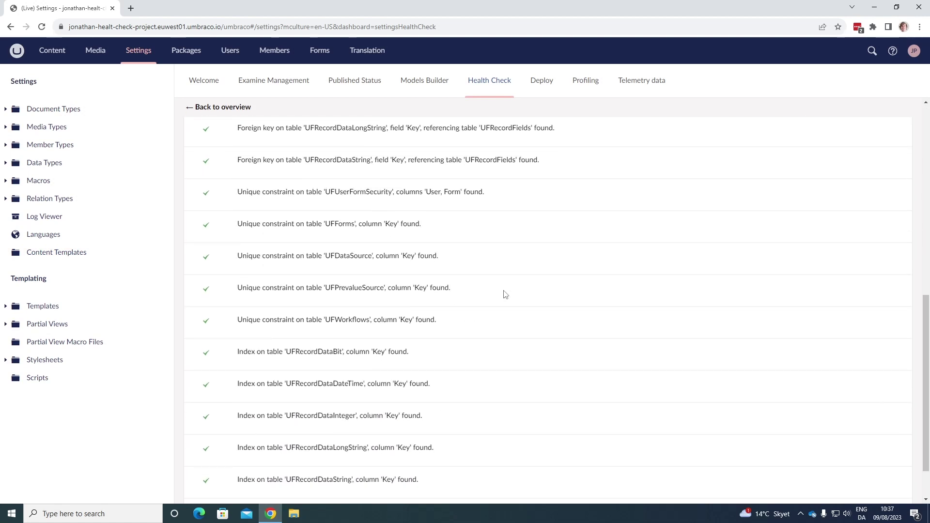
pyautogui.scroll(-3, 502, 298)
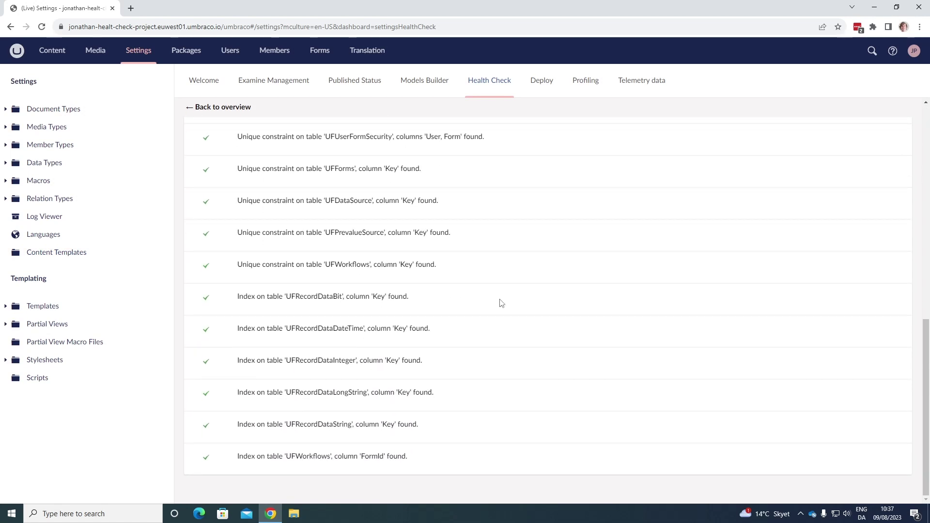
pyautogui.scroll(4, 501, 327)
pyautogui.scroll(5, 499, 328)
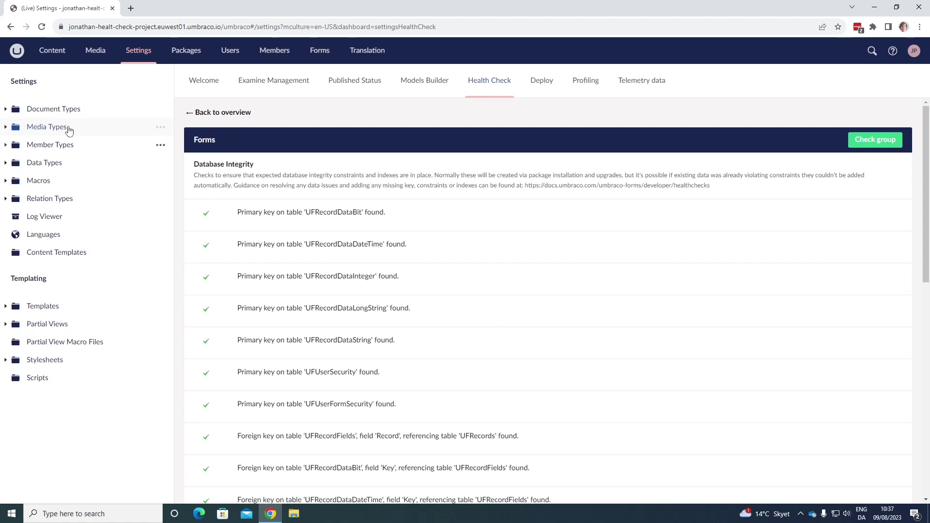
pyautogui.click(222, 113)
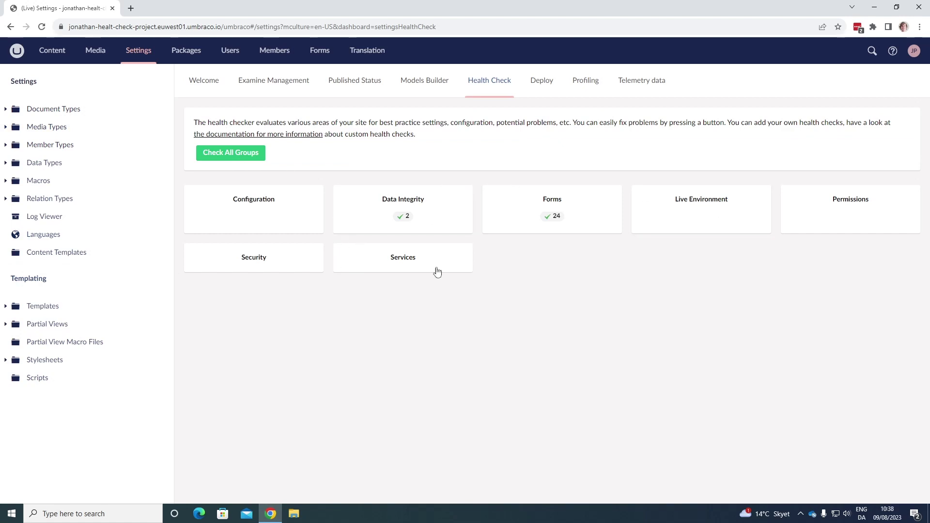
# Check all groups and view Configuration results, where the notification email check fails
pyautogui.click(240, 155)
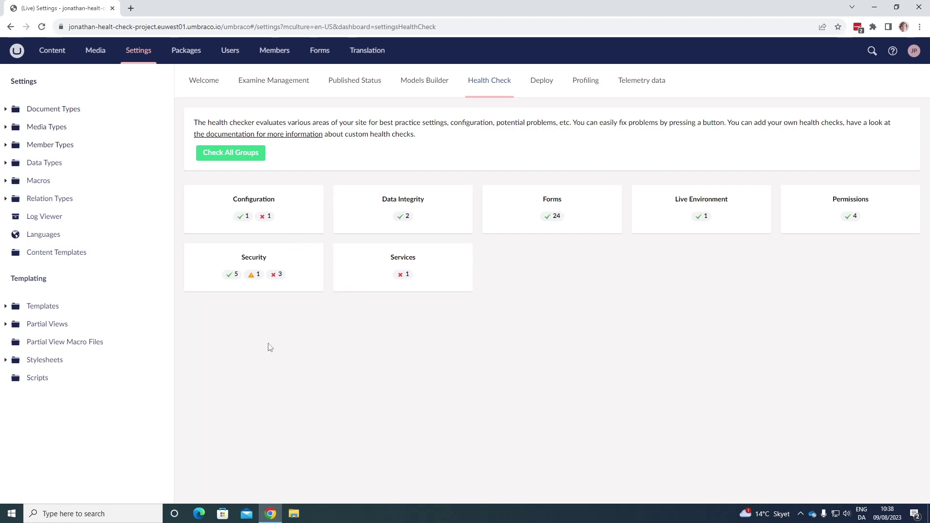
pyautogui.click(294, 215)
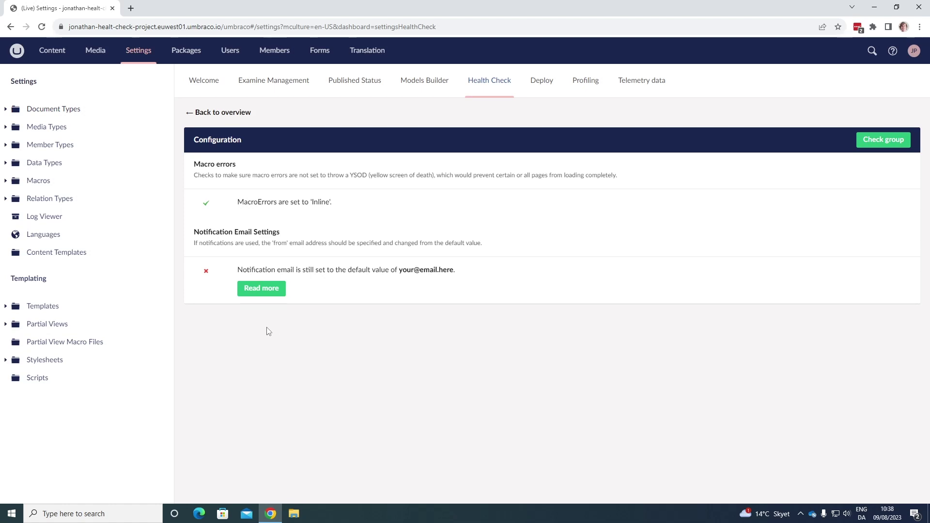
# Read the Notification Email Settings fix guide, then return to the backoffice
pyautogui.click(261, 291)
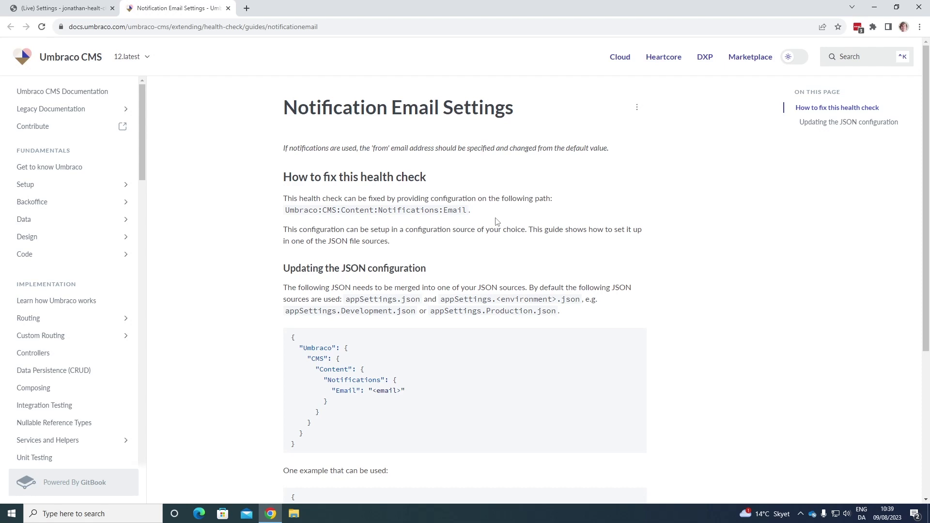
pyautogui.scroll(-3, 478, 244)
pyautogui.scroll(-2, 478, 243)
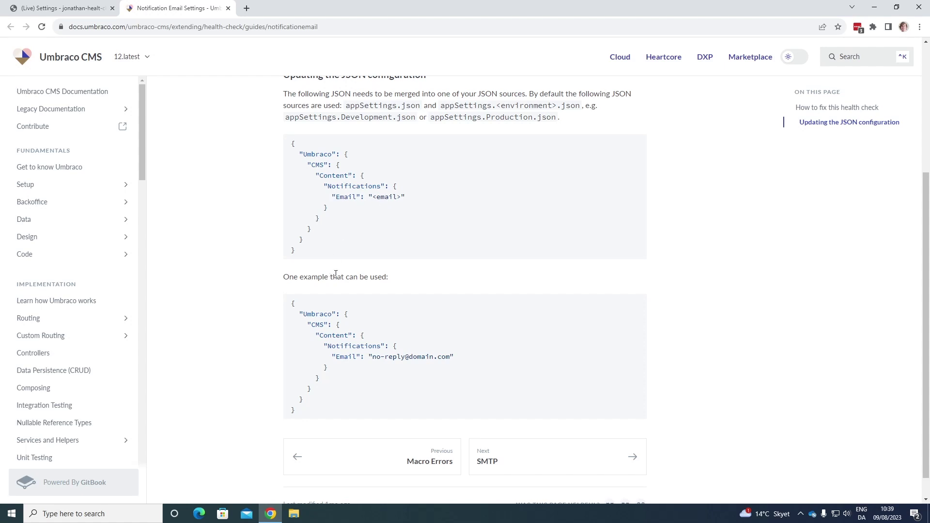
pyautogui.scroll(-1, 367, 291)
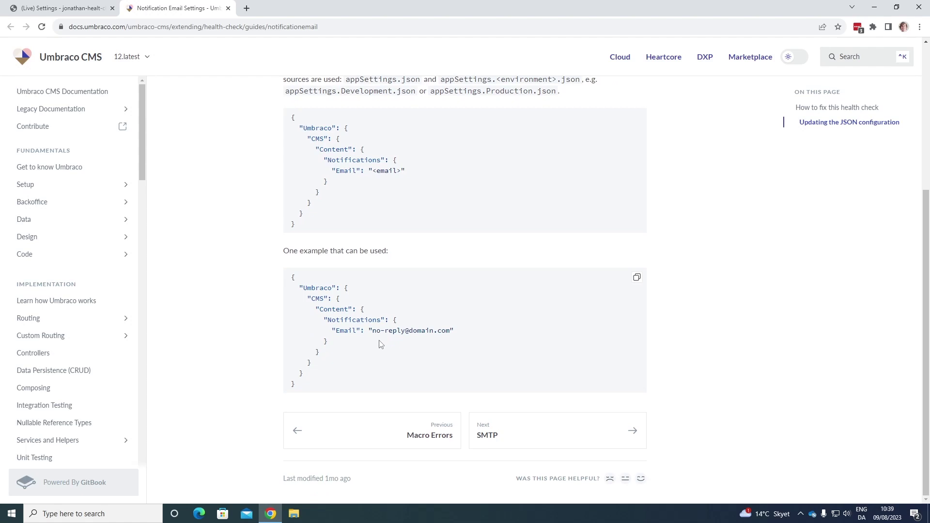
pyautogui.click(85, 8)
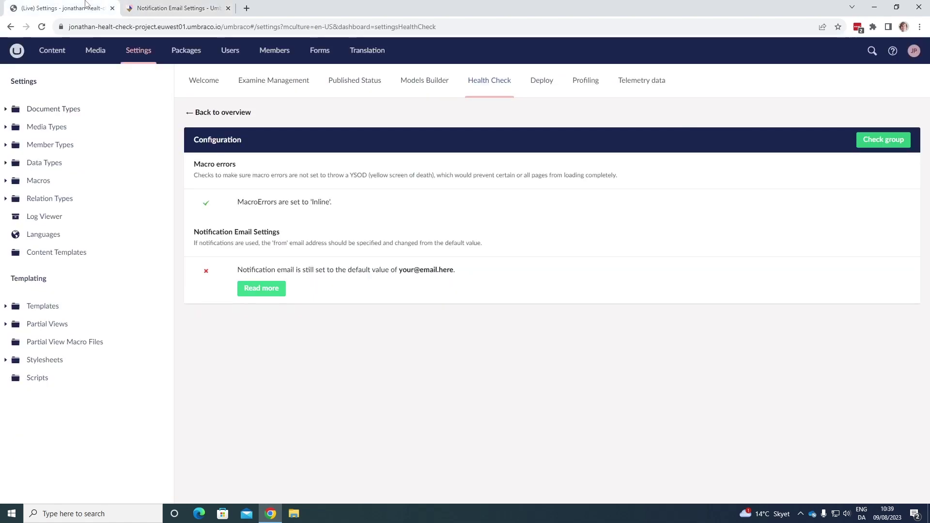
# View the Security results with missing click-jacking, MIME-sniffing and HSTS headers
pyautogui.click(226, 116)
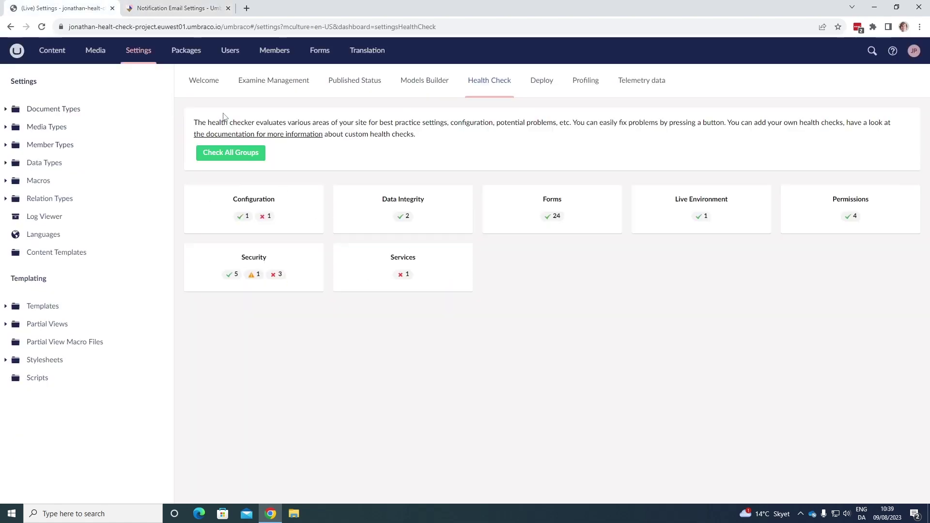
pyautogui.click(298, 267)
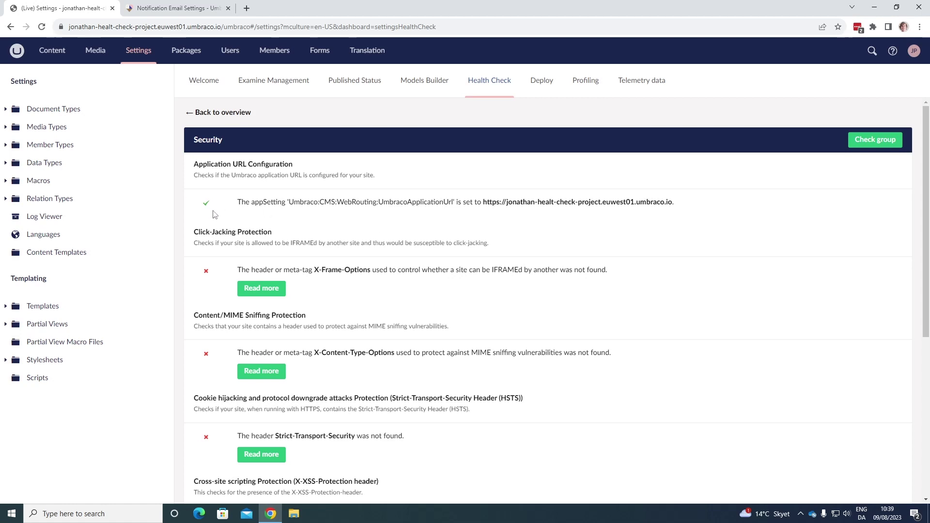
pyautogui.scroll(-1, 245, 213)
pyautogui.scroll(-3, 274, 212)
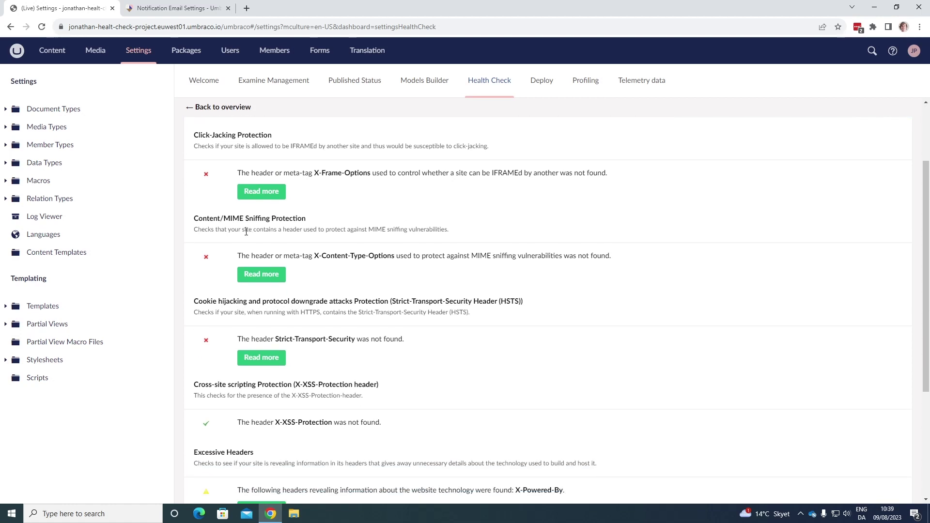
pyautogui.scroll(-3, 247, 233)
pyautogui.scroll(1, 214, 356)
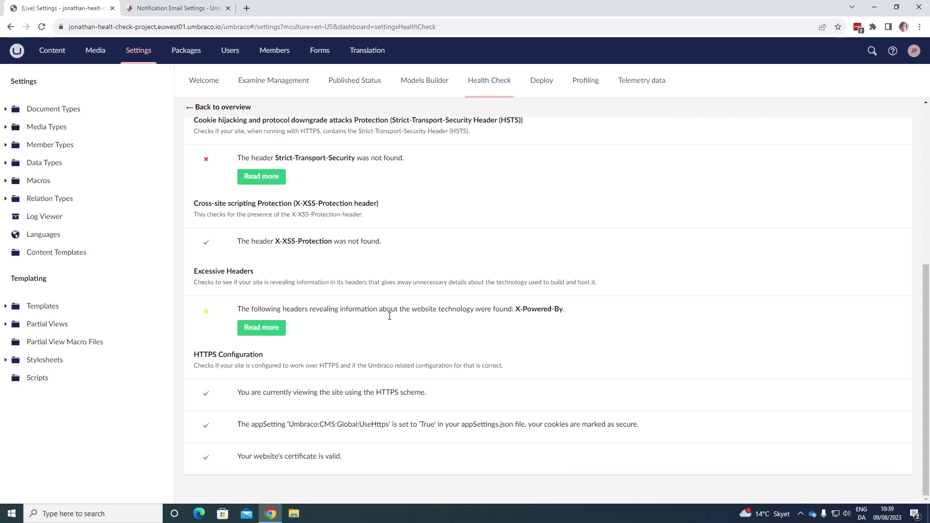
pyautogui.scroll(1, 388, 318)
pyautogui.scroll(3, 389, 317)
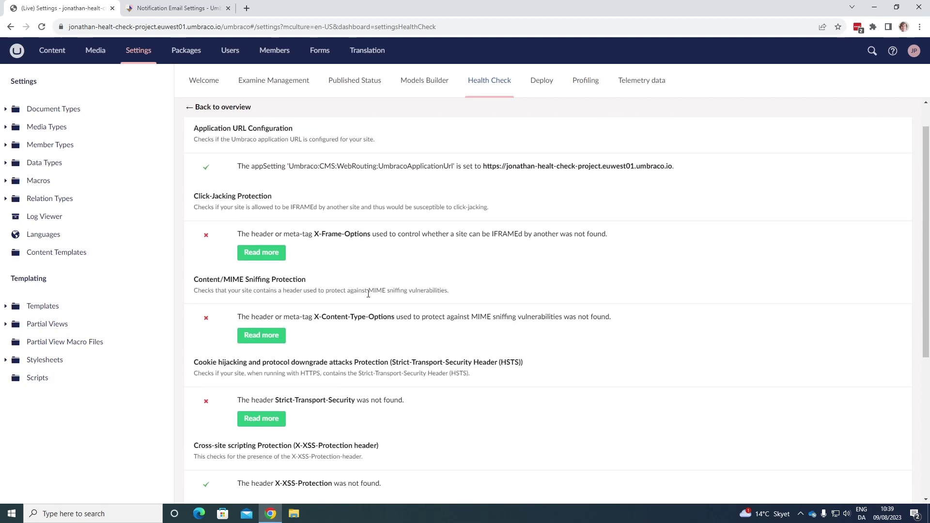
# Read the Click-Jacking Protection fix guide, then return to the Security results
pyautogui.click(259, 258)
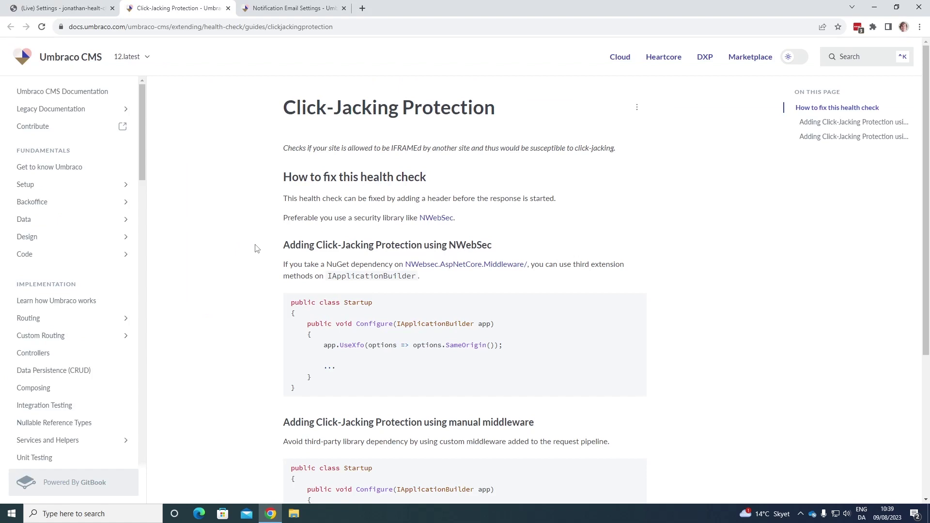
pyautogui.scroll(-3, 257, 247)
pyautogui.scroll(-3, 256, 246)
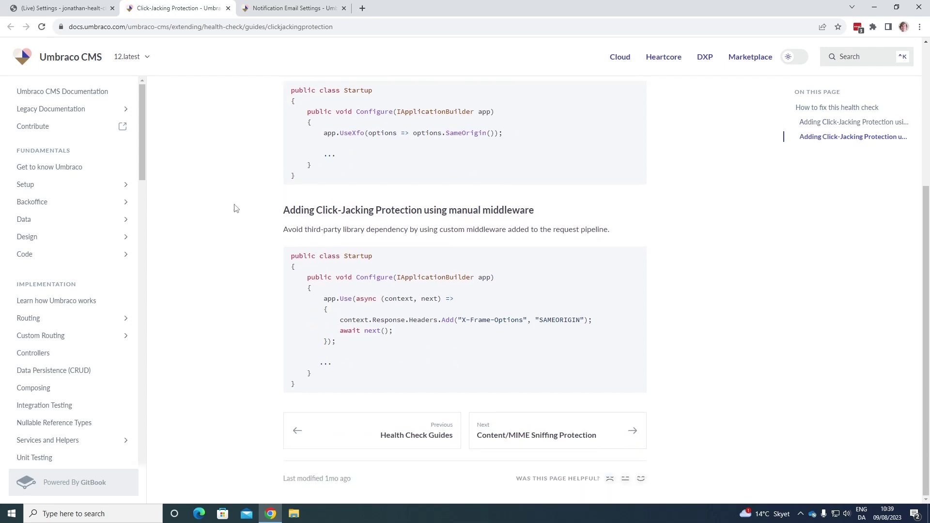
pyautogui.scroll(3, 257, 247)
pyautogui.click(62, 8)
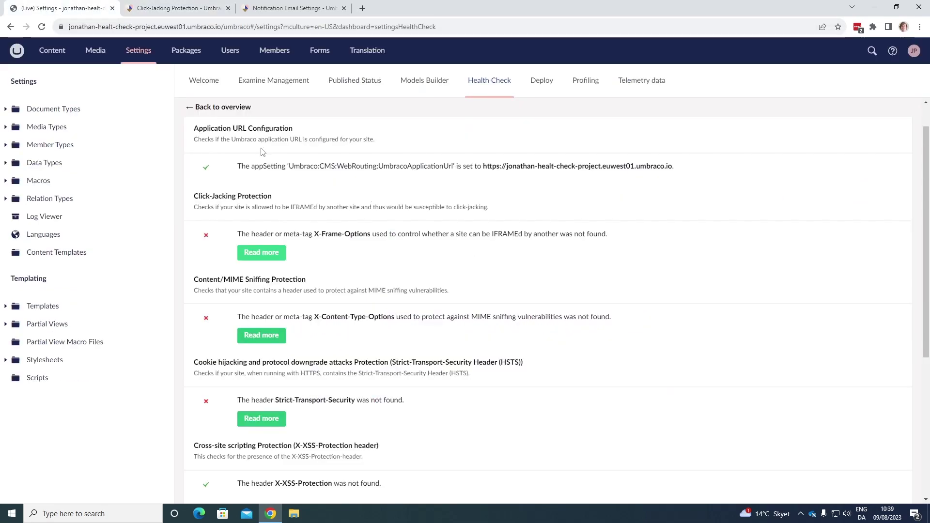
pyautogui.scroll(-2, 295, 186)
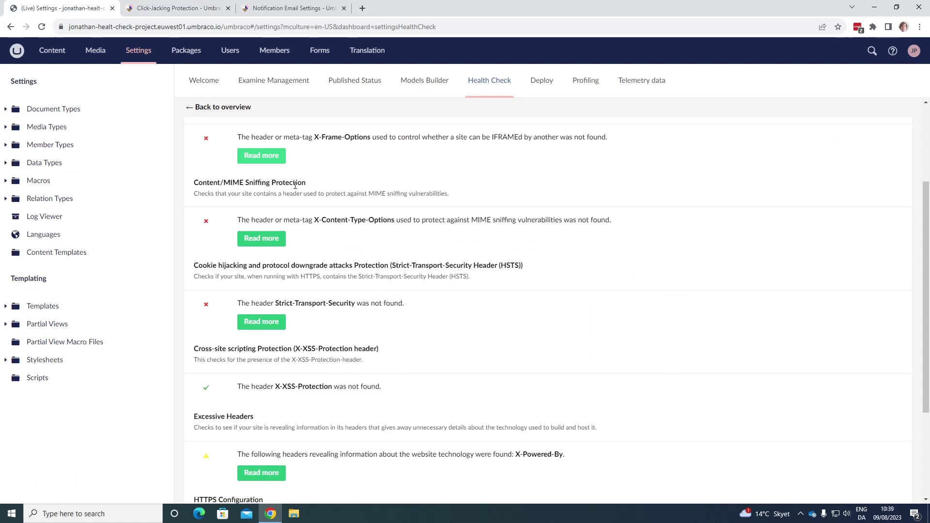
# Return to the overview showing Security with 5 passed, 1 warning and 3 failed
pyautogui.click(233, 108)
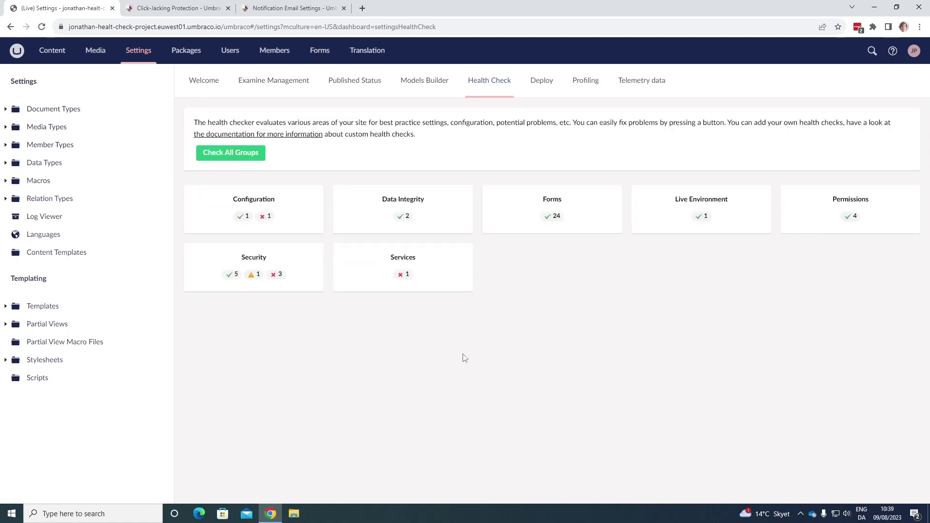